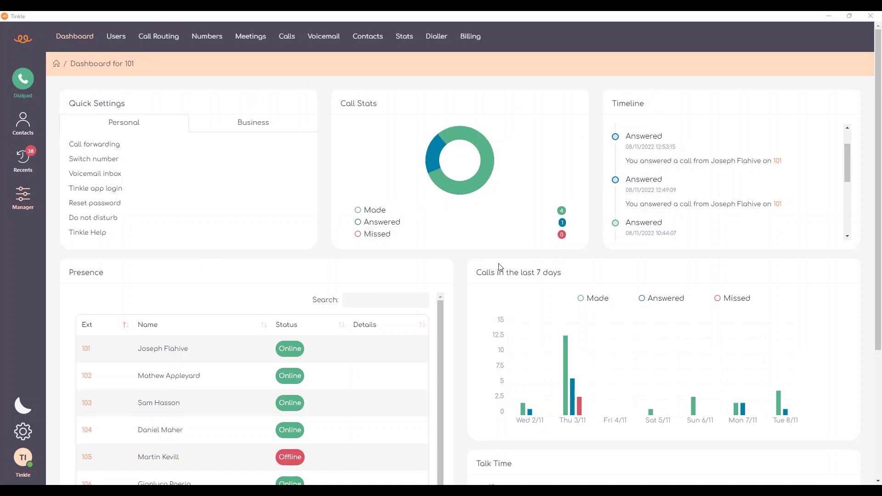
- Look over the dashboard widgets and compare the business and personal quick settings
{"action": "scroll", "coordinate": [507, 271], "scroll_direction": "down", "scroll_amount": 3}
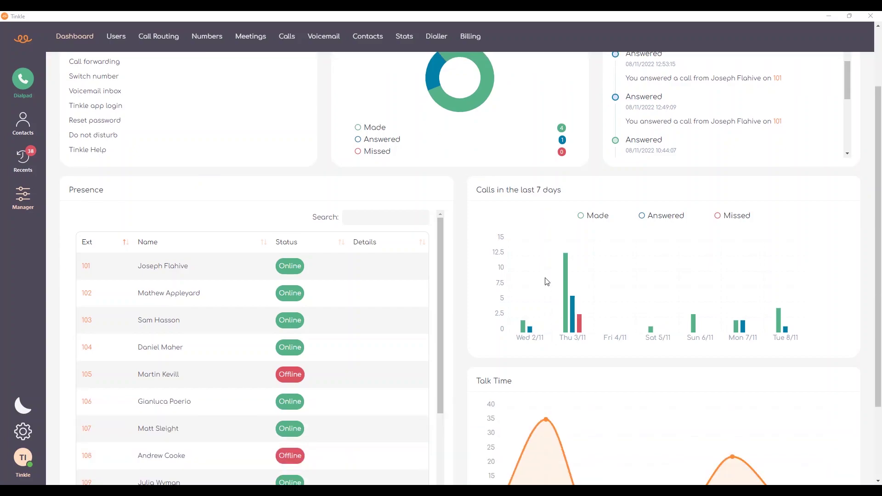
{"action": "scroll", "coordinate": [547, 281], "scroll_direction": "down", "scroll_amount": 4}
{"action": "scroll", "coordinate": [91, 103], "scroll_direction": "up", "scroll_amount": 7}
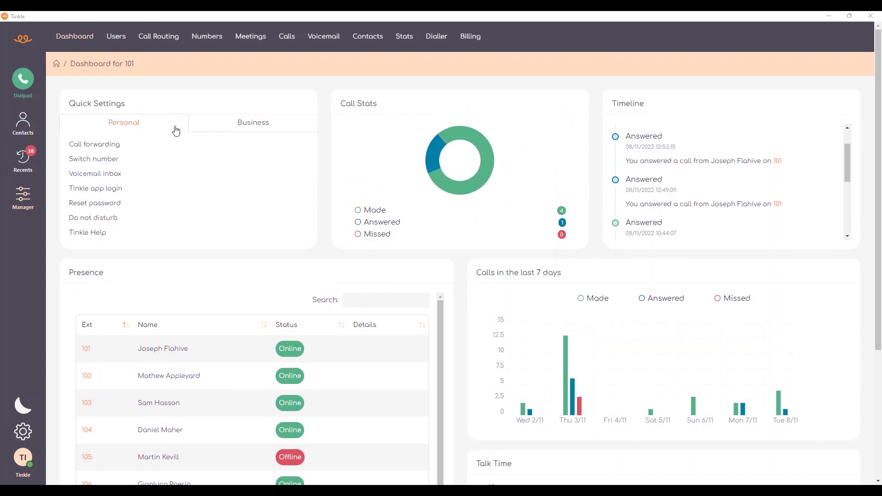
{"action": "left_click", "coordinate": [200, 123]}
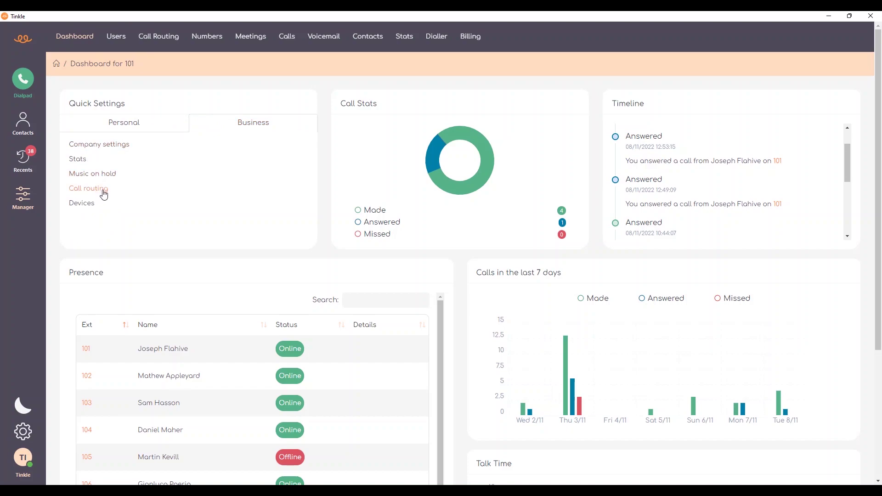
{"action": "left_click", "coordinate": [157, 126]}
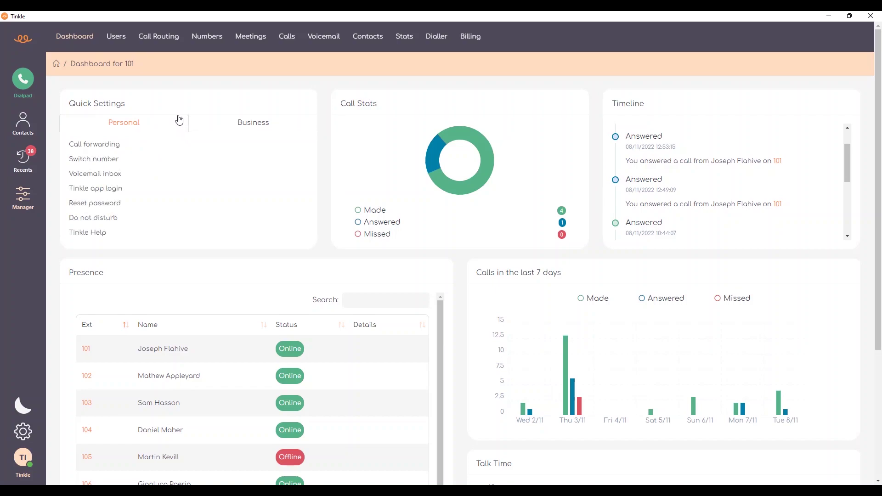
- Choose extension 102 as the call-forwarding destination for extension 101 and close the forwarding settings
{"action": "left_click", "coordinate": [118, 146]}
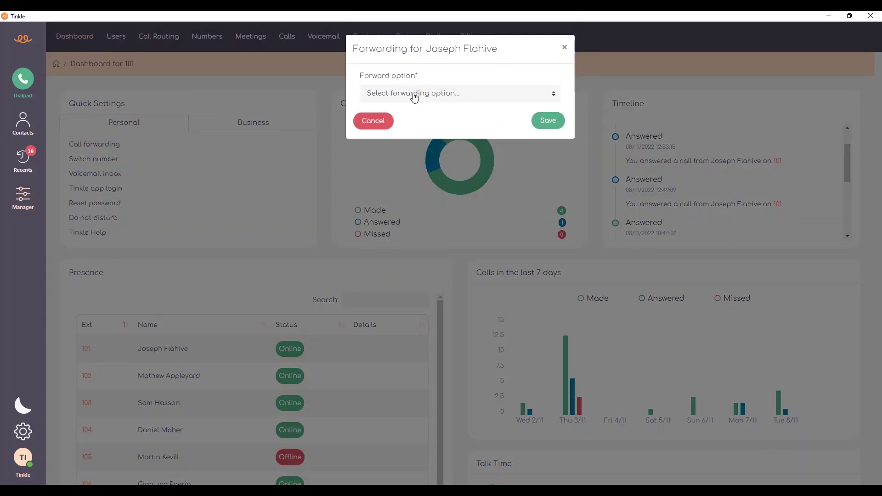
{"action": "left_click", "coordinate": [435, 97]}
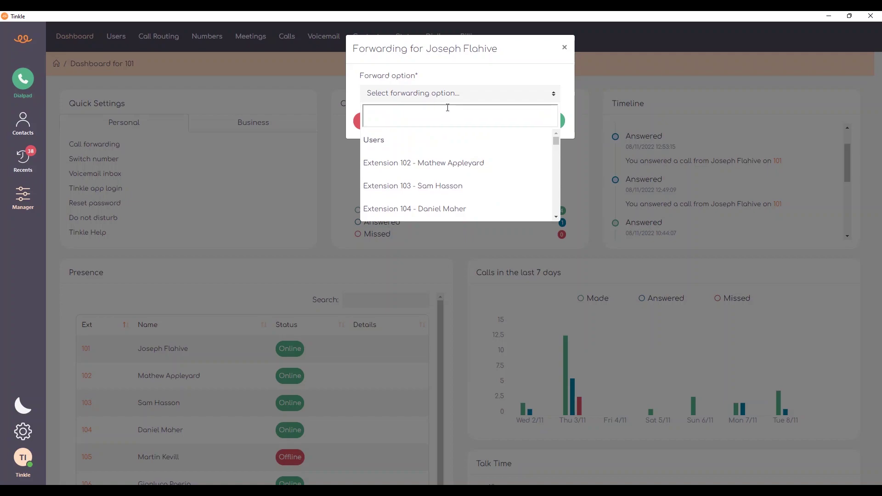
{"action": "type", "text": "math"}
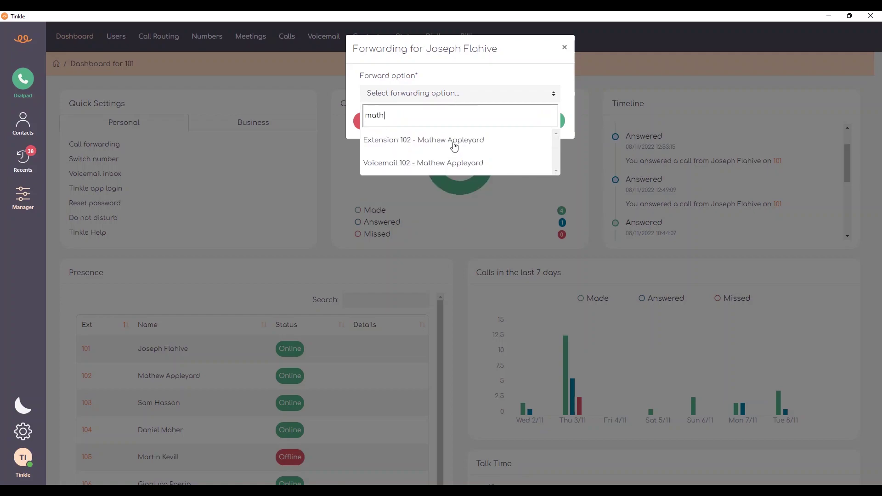
{"action": "left_click", "coordinate": [454, 145]}
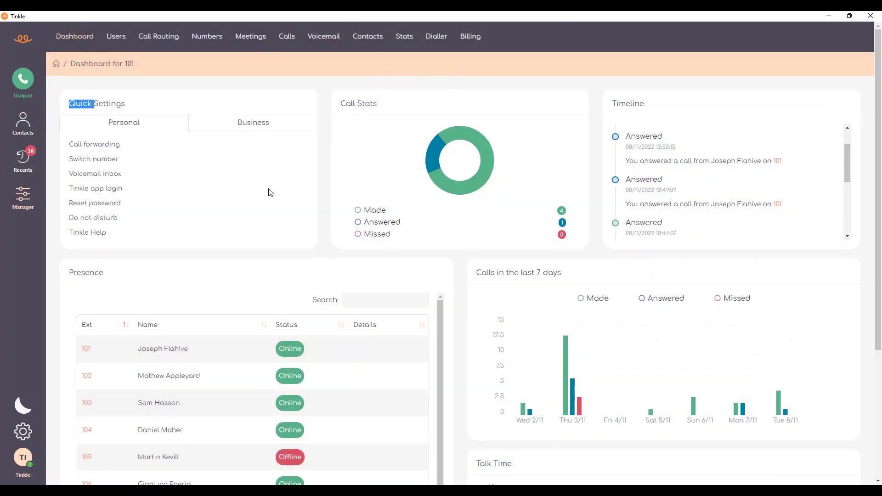
{"action": "left_click", "coordinate": [274, 192]}
- In the personal switch-number settings, set the external caller ID name to On and enter the caller's display name
{"action": "left_click", "coordinate": [106, 160]}
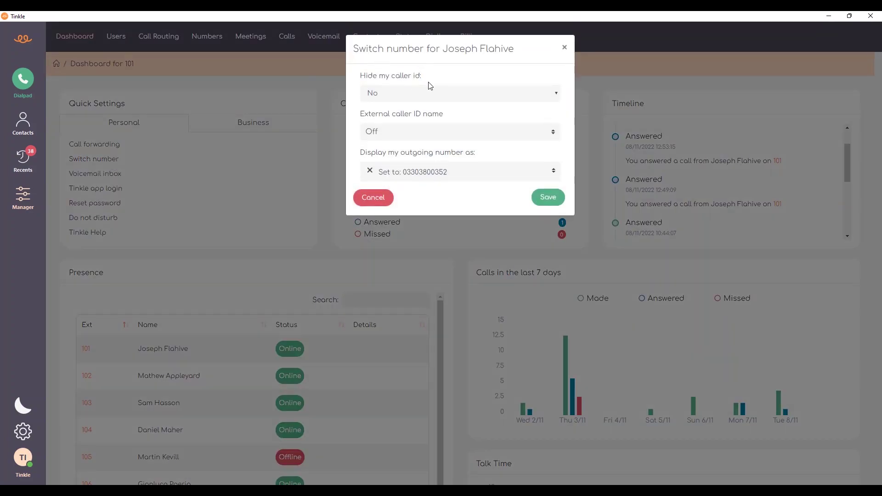
{"action": "left_click", "coordinate": [434, 92]}
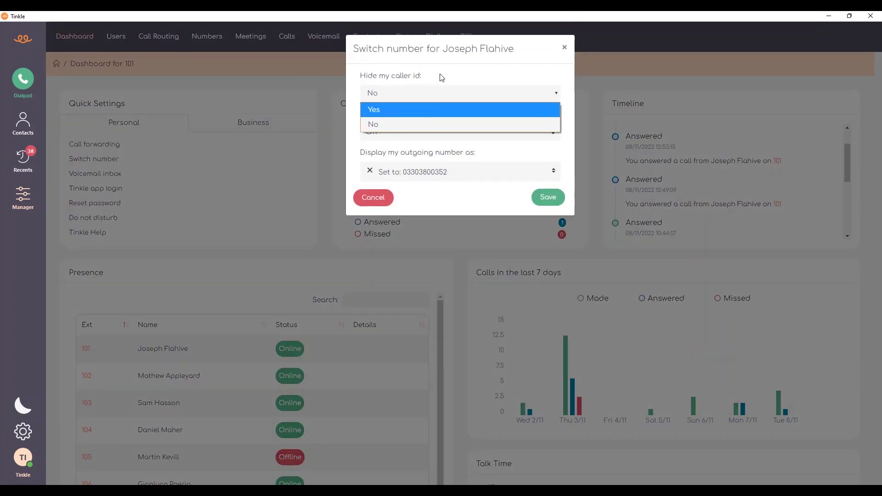
{"action": "left_click", "coordinate": [441, 121]}
{"action": "left_click", "coordinate": [440, 132]}
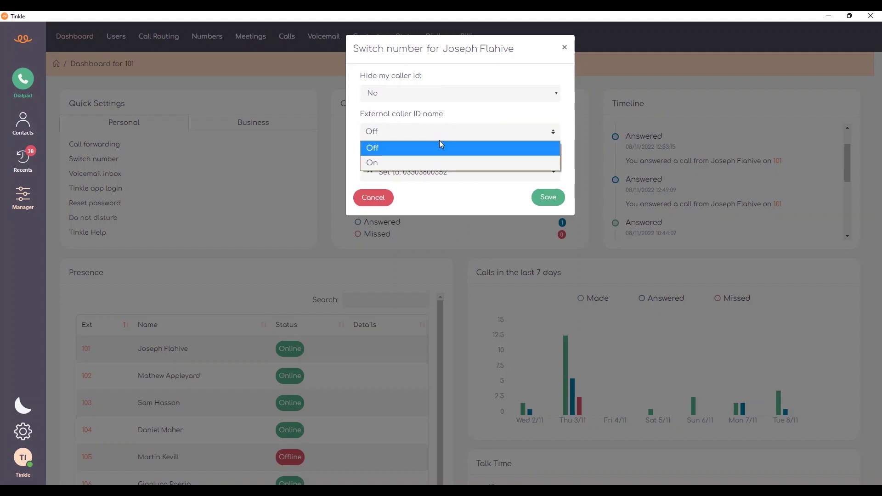
{"action": "left_click", "coordinate": [440, 158]}
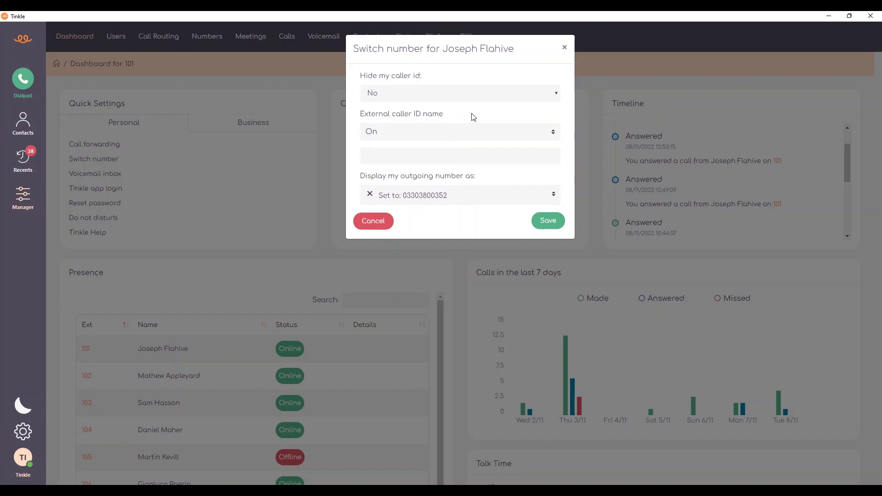
{"action": "type", "text": "Joe Bloggs"}
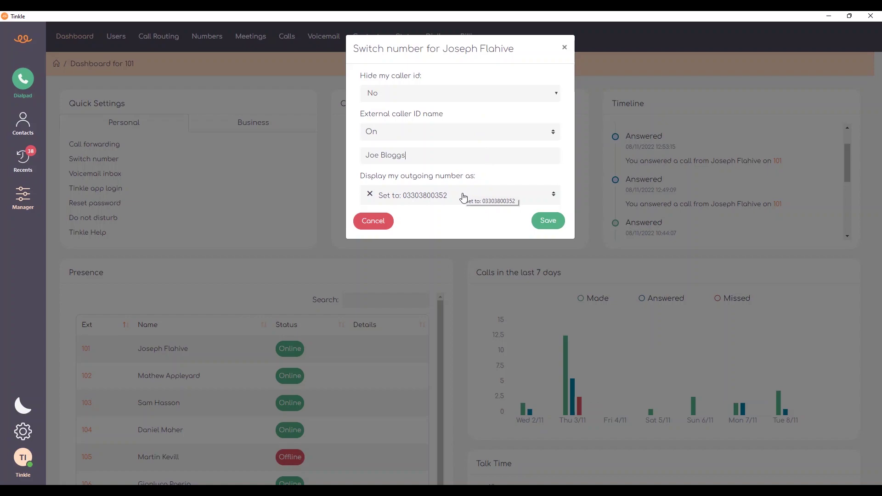
- Set the displayed outgoing number to the extension owner's own DDI line and save the switch-number settings
{"action": "left_click", "coordinate": [462, 197]}
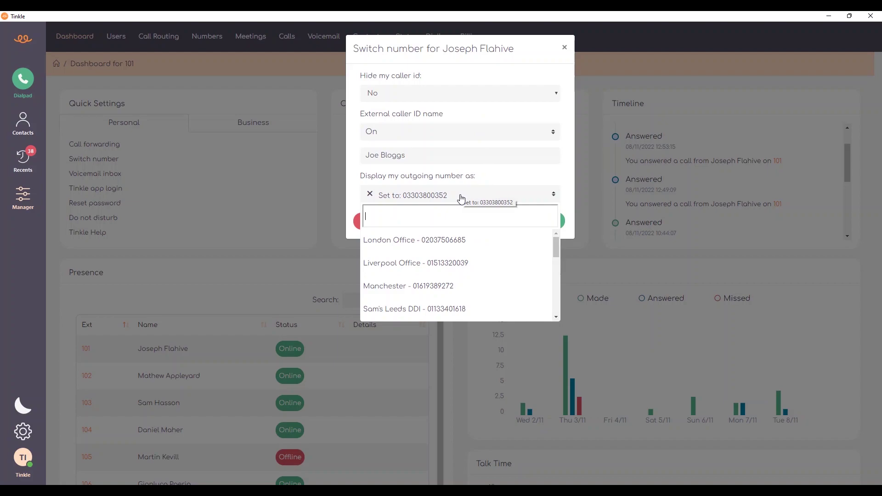
{"action": "type", "text": "leeds"}
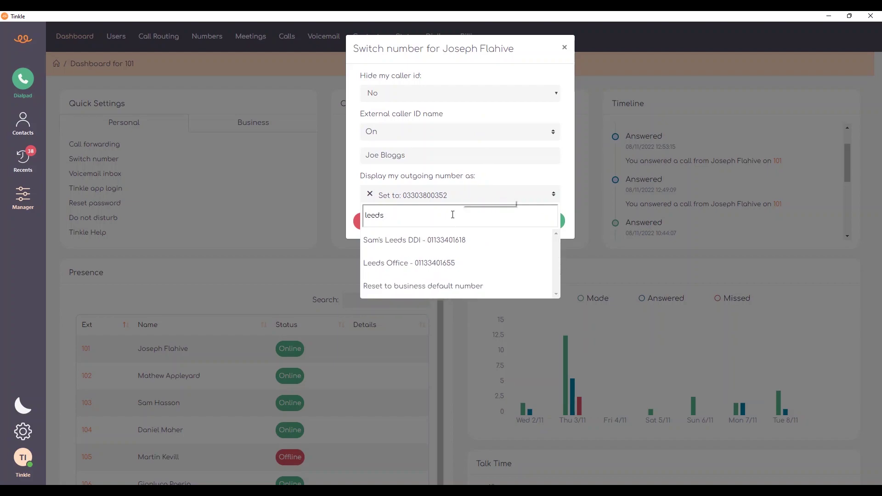
{"action": "double_click", "coordinate": [452, 215]}
{"action": "type", "text": "Joe"}
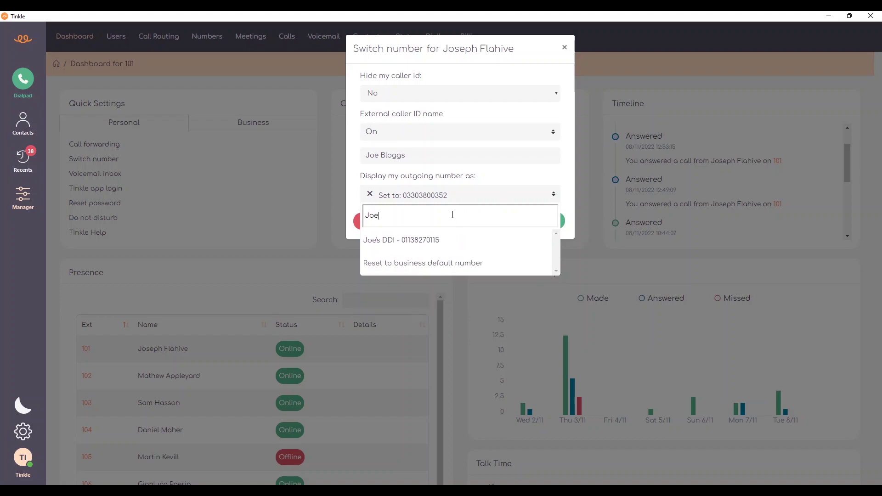
{"action": "left_click", "coordinate": [408, 241]}
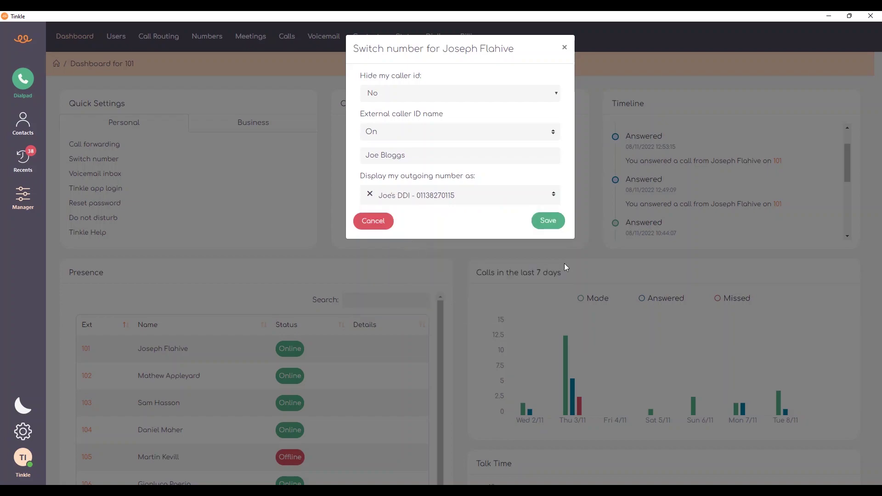
{"action": "left_click", "coordinate": [546, 222]}
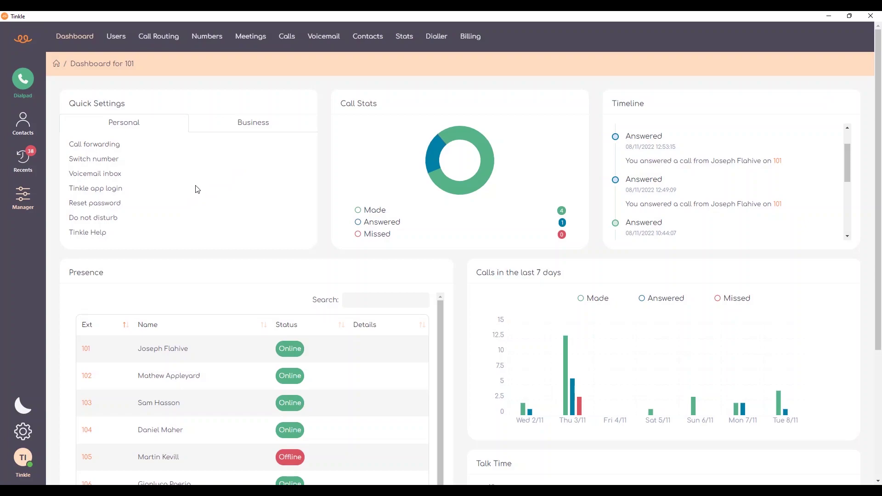
- Search the personal voicemail inbox by a colleague's first name, and close the inbox
{"action": "left_click", "coordinate": [117, 174]}
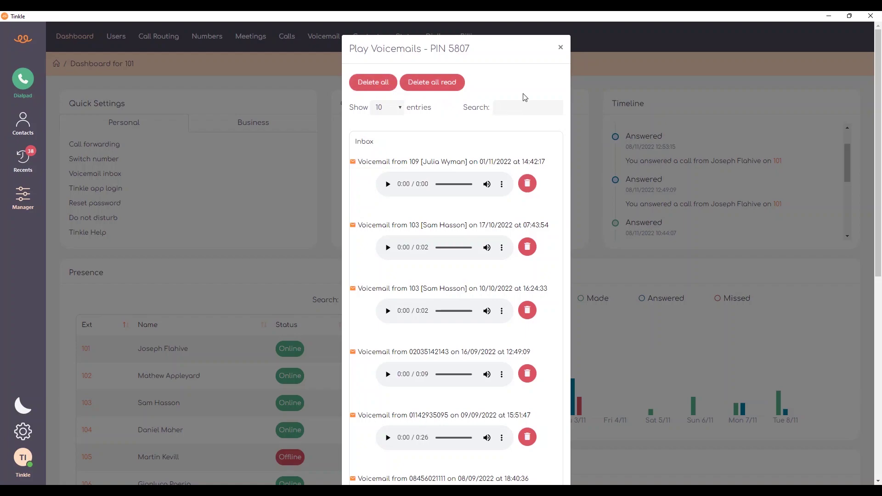
{"action": "type", "text": "sam"}
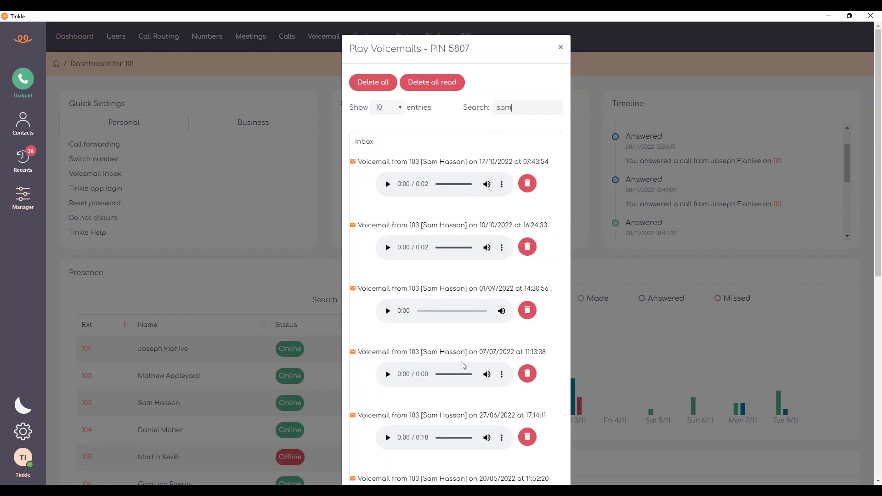
{"action": "left_click", "coordinate": [560, 48]}
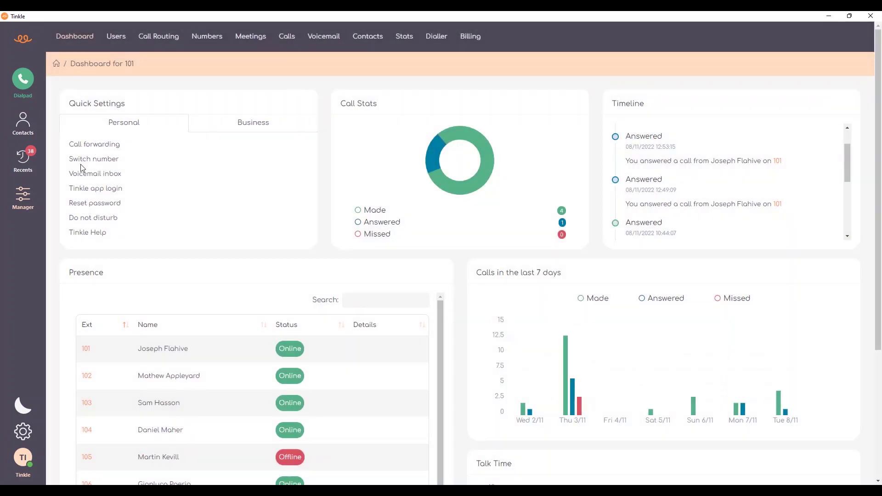
- View the QR code for logging in to the Tinkle mobile app, and close it
{"action": "left_click", "coordinate": [112, 188]}
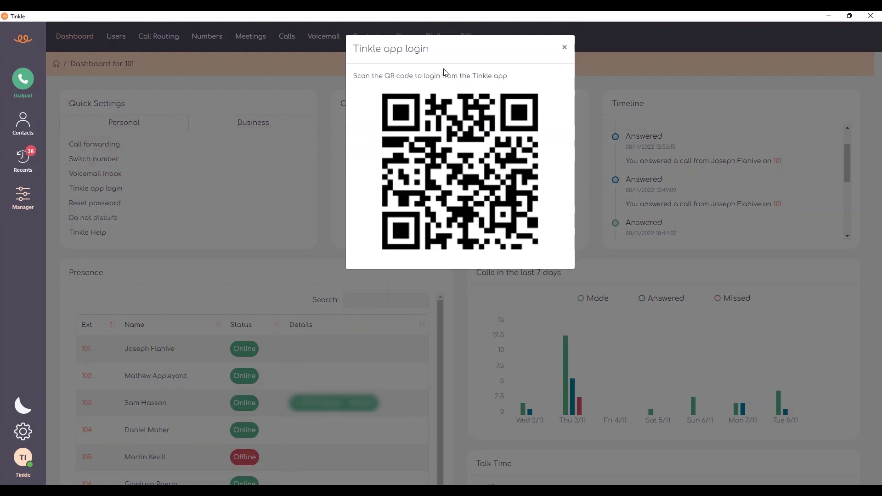
{"action": "left_click", "coordinate": [565, 47]}
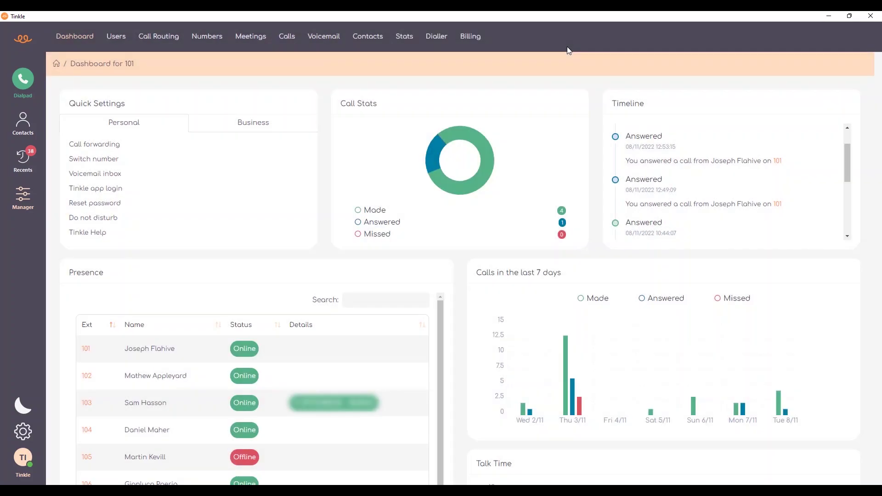
- Set the do-not-disturb status to Break with an end time of 08/11/2022 13:59 and save it
{"action": "left_click", "coordinate": [109, 221]}
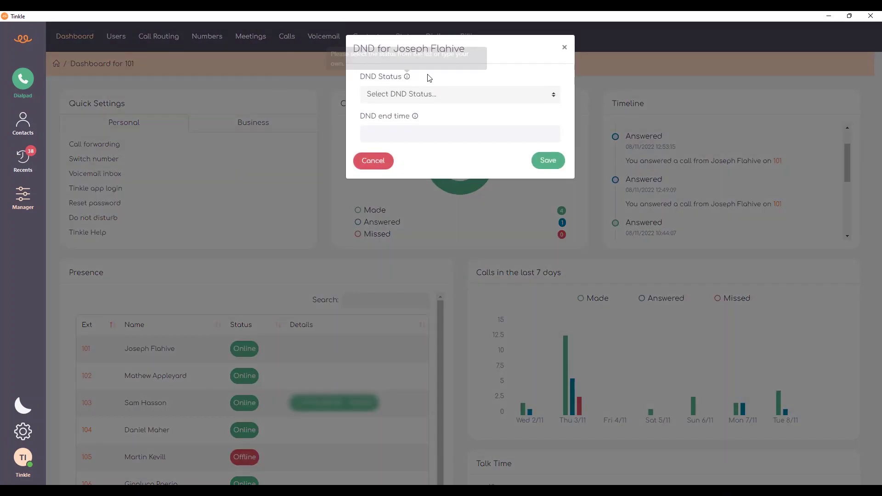
{"action": "left_click", "coordinate": [456, 94]}
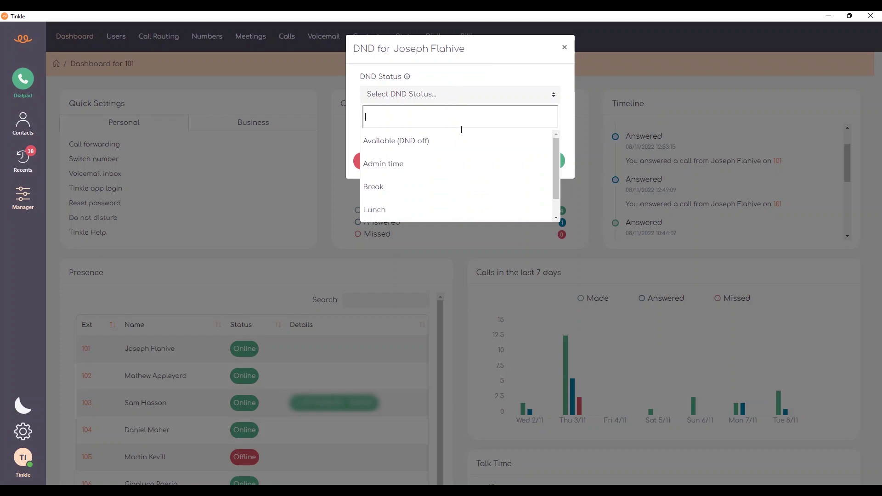
{"action": "scroll", "coordinate": [462, 147], "scroll_direction": "down", "scroll_amount": 1}
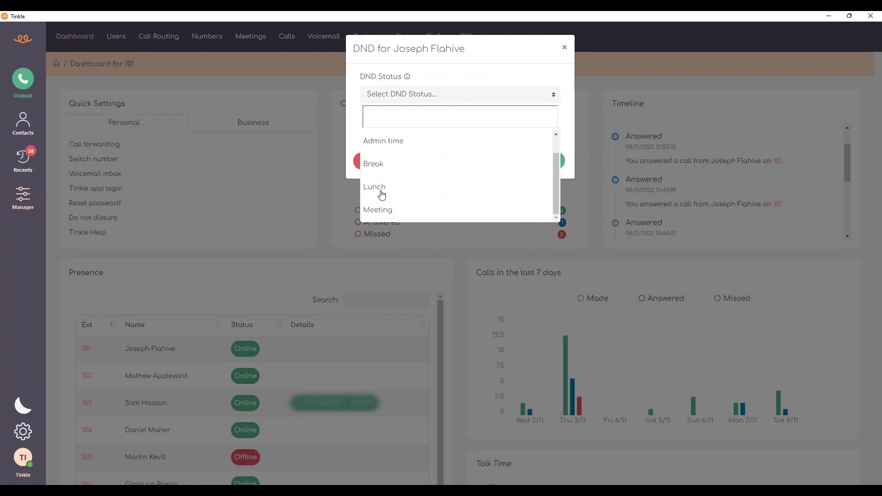
{"action": "left_click", "coordinate": [381, 167]}
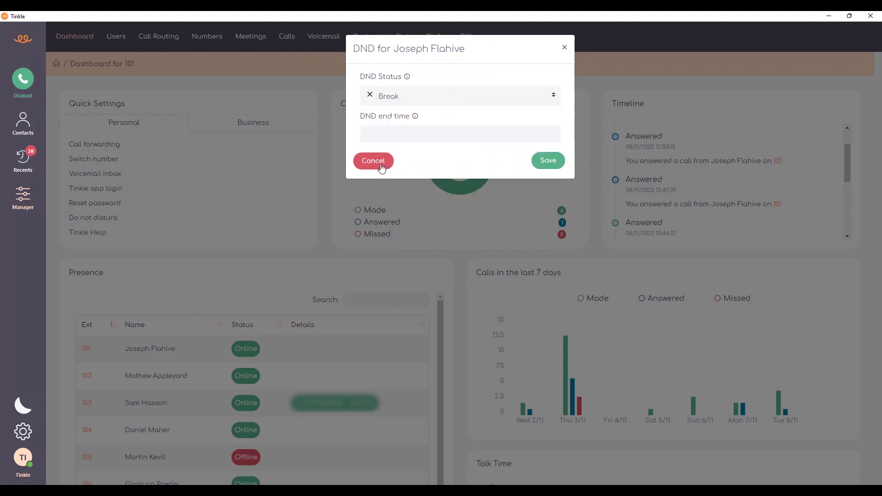
{"action": "left_click", "coordinate": [397, 137]}
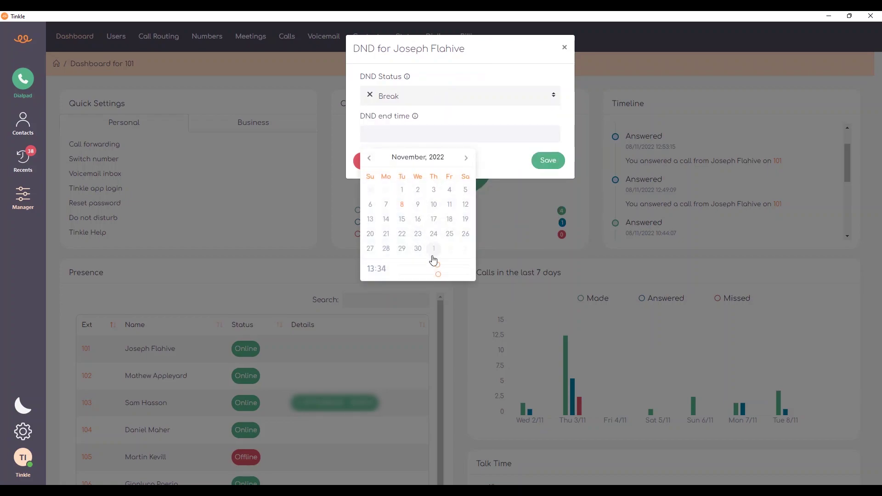
{"action": "left_click_drag", "start_coordinate": [441, 279], "coordinate": [466, 274]}
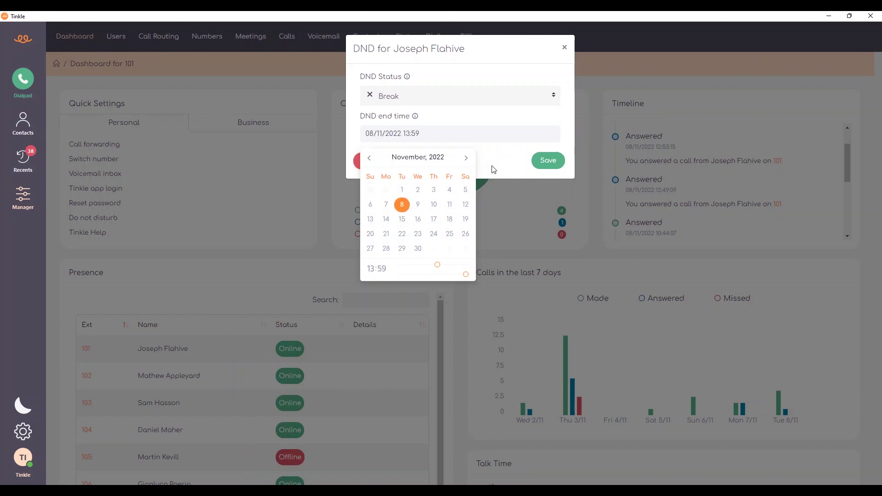
{"action": "left_click", "coordinate": [548, 163]}
{"action": "left_click", "coordinate": [548, 162]}
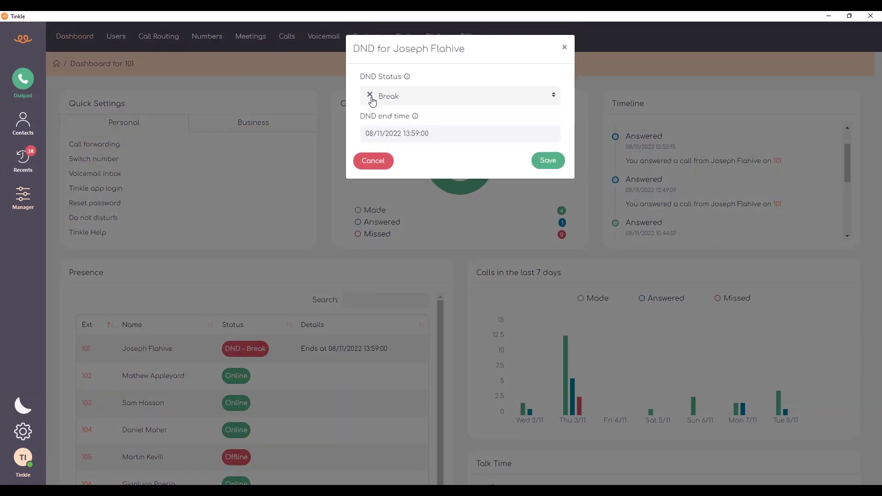
- Replace the Break do-not-disturb status with Available (DND off) and save it
{"action": "left_click", "coordinate": [371, 99]}
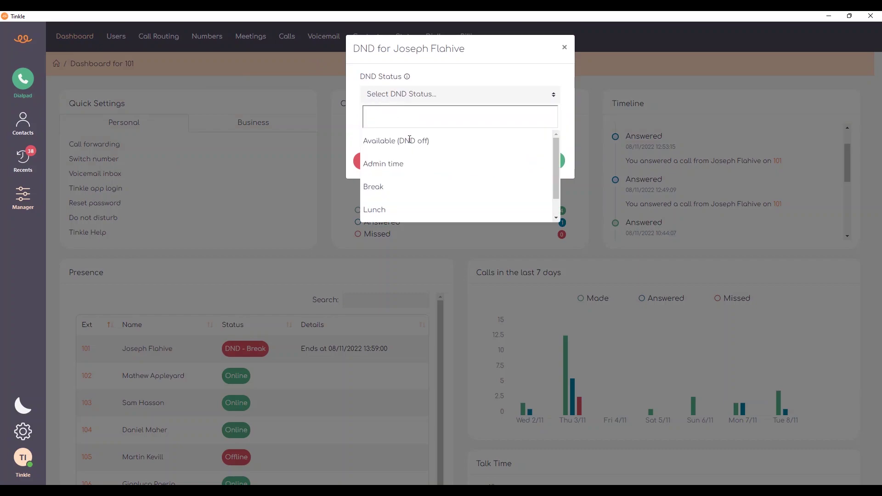
{"action": "left_click", "coordinate": [410, 140]}
{"action": "left_click", "coordinate": [545, 163]}
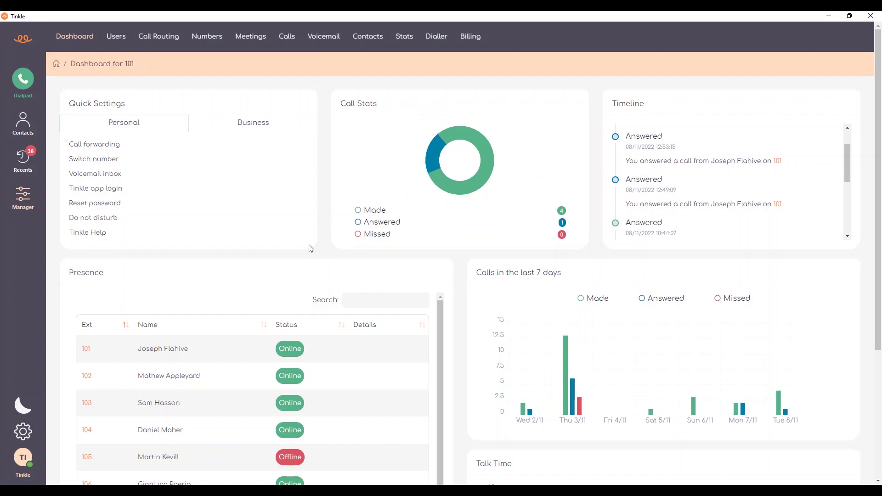
- Review the company settings under the business quick settings, and close them without making changes
{"action": "left_click", "coordinate": [215, 133]}
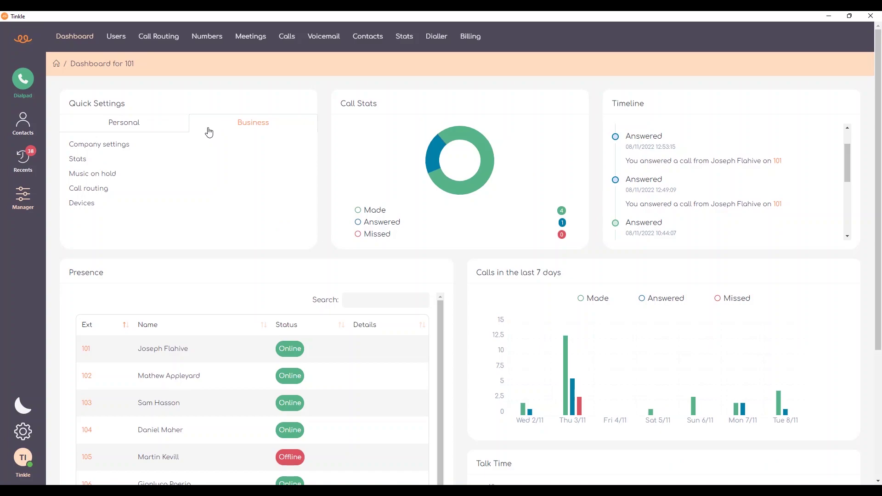
{"action": "left_click", "coordinate": [122, 147]}
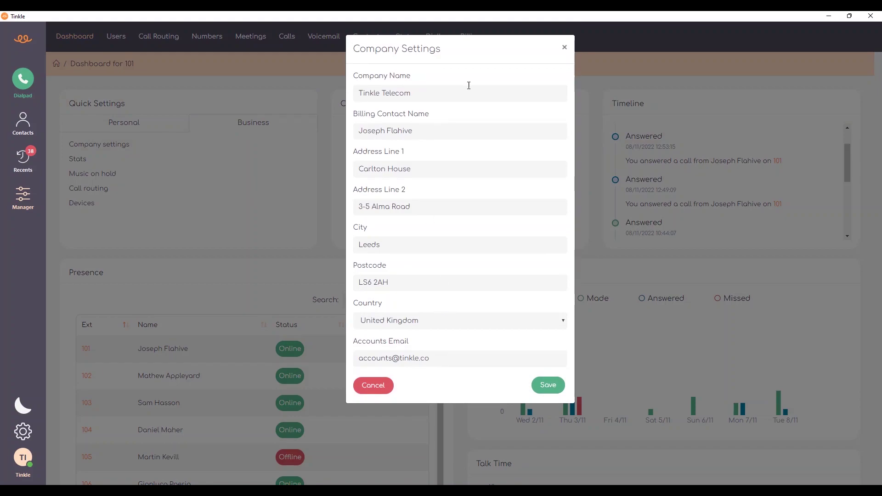
{"action": "left_click", "coordinate": [565, 49]}
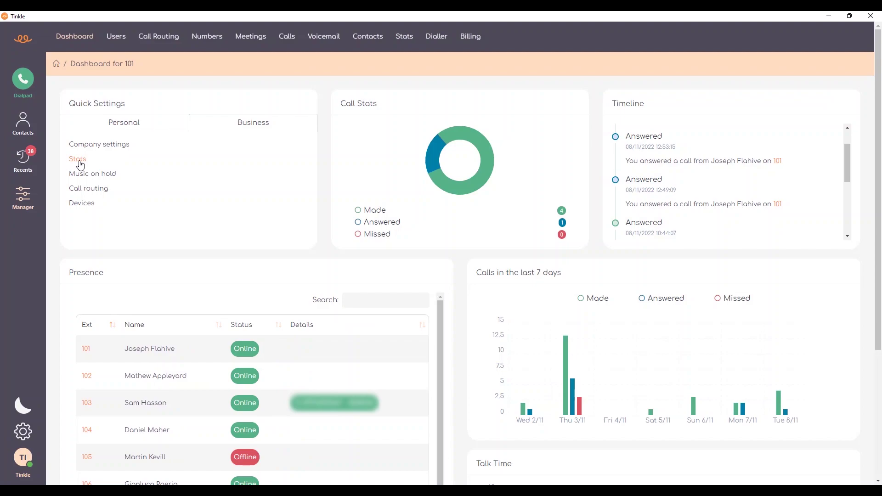
- Review the available audio choices in the business music on hold settings, and close them without updating
{"action": "left_click", "coordinate": [100, 174]}
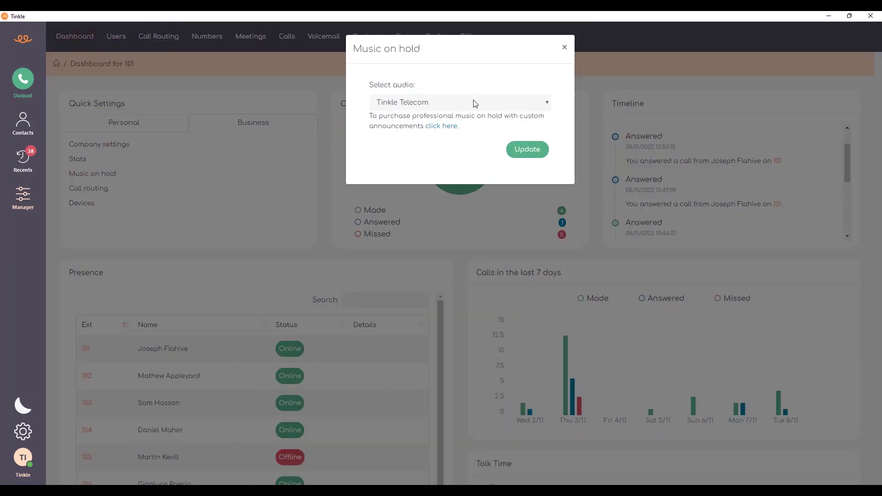
{"action": "left_click", "coordinate": [476, 104]}
{"action": "left_click", "coordinate": [457, 117]}
{"action": "left_click", "coordinate": [531, 107]}
{"action": "left_click", "coordinate": [495, 136]}
{"action": "left_click", "coordinate": [564, 48]}
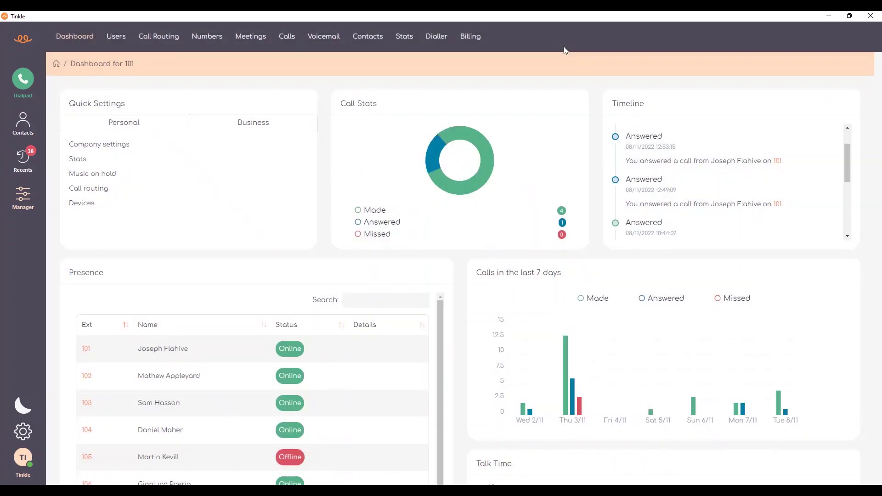
- Open the devices list, view the user choices for extension 103's Grandstream GXP1630, and close the assignment without saving
{"action": "left_click", "coordinate": [82, 204]}
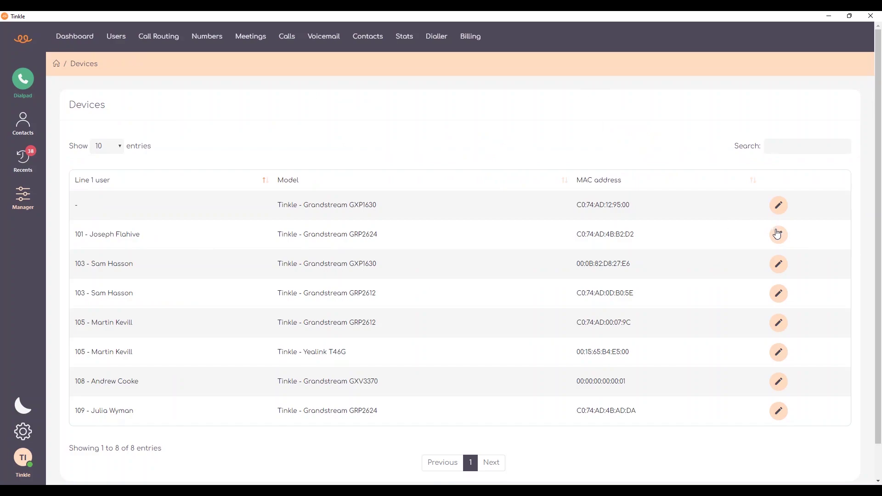
{"action": "left_click", "coordinate": [783, 270]}
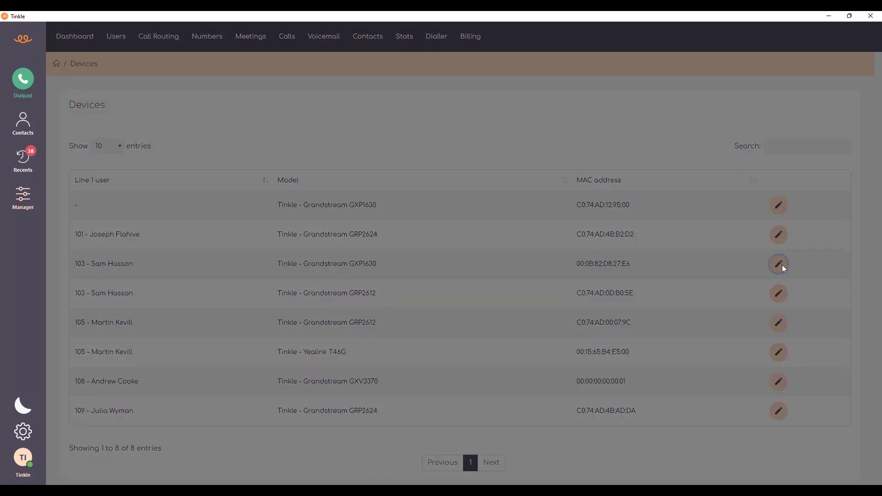
{"action": "left_click", "coordinate": [453, 102]}
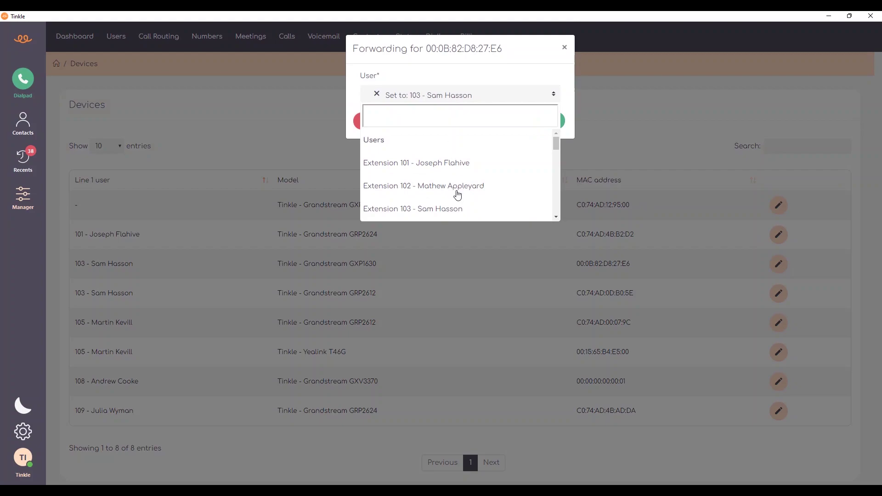
{"action": "left_click", "coordinate": [495, 84]}
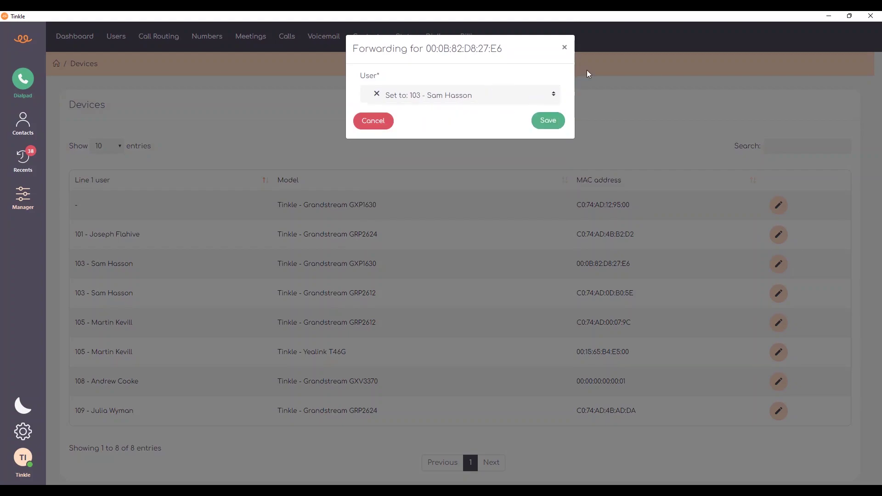
{"action": "left_click", "coordinate": [564, 48]}
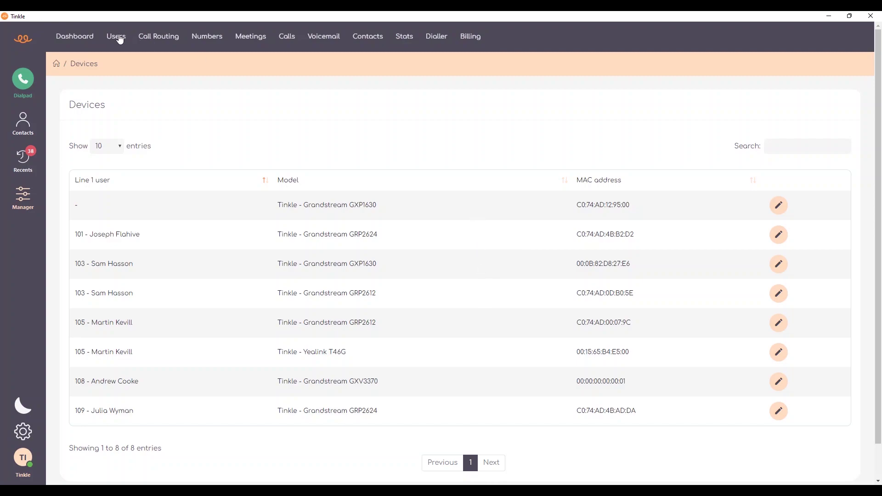
- Return to the dashboard, view the list of calls made from the Call Stats chart, and look through earlier Timeline entries
{"action": "left_click", "coordinate": [91, 40]}
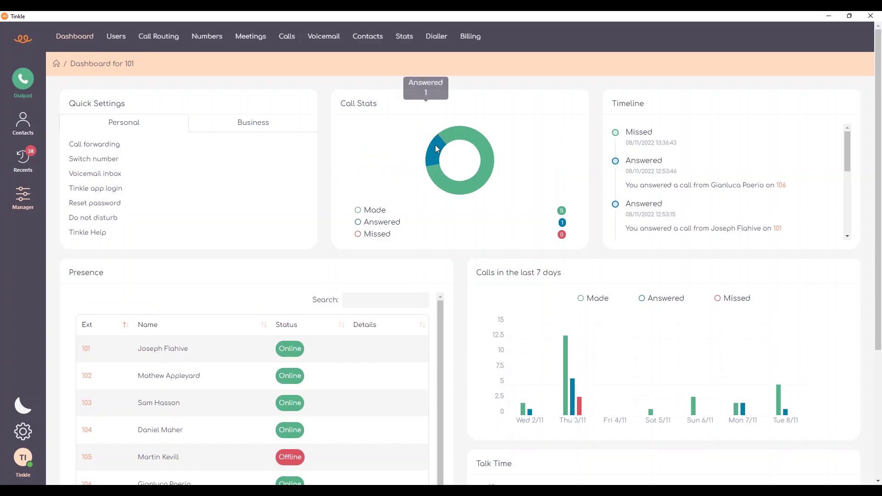
{"action": "mouse_move", "coordinate": [460, 136]}
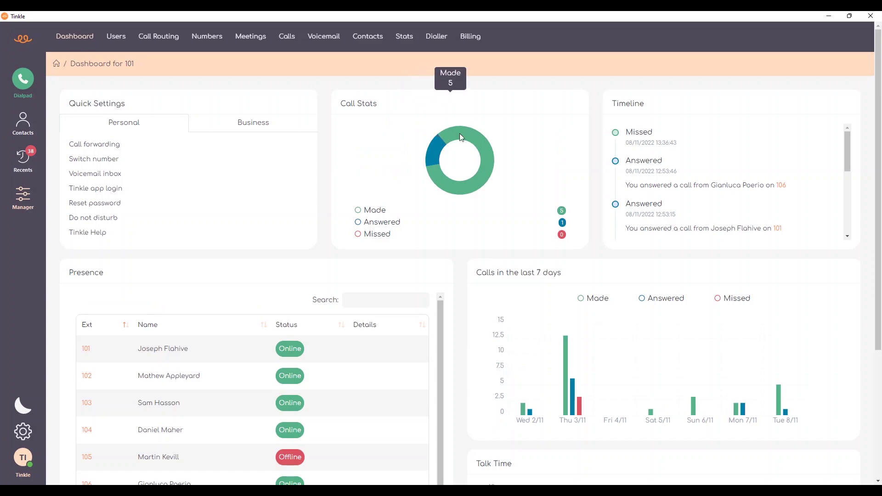
{"action": "left_click", "coordinate": [486, 173]}
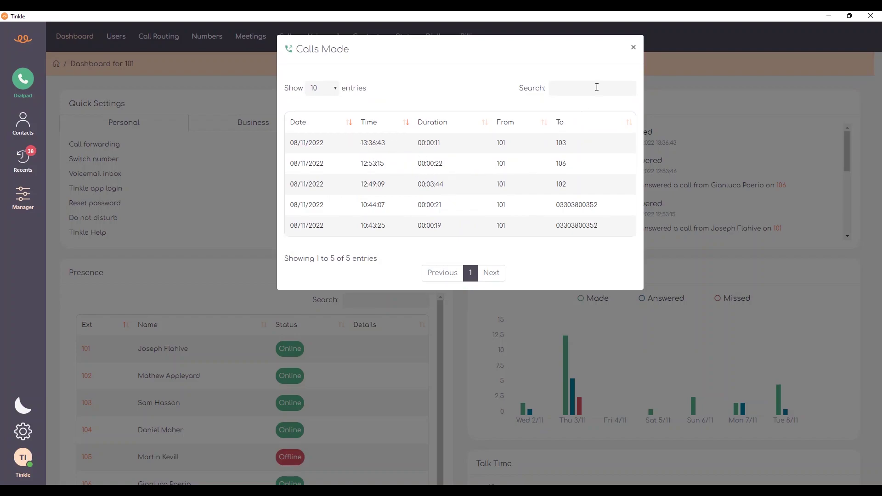
{"action": "left_click", "coordinate": [632, 49]}
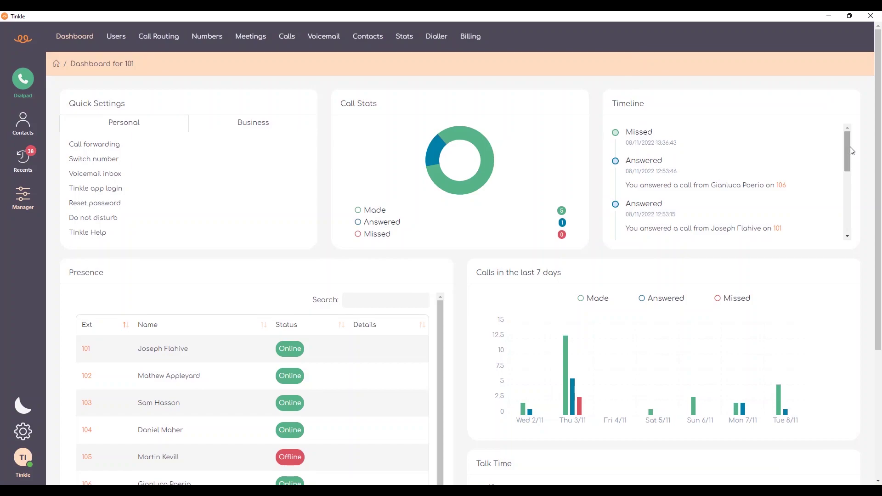
{"action": "left_click_drag", "start_coordinate": [847, 147], "coordinate": [845, 196]}
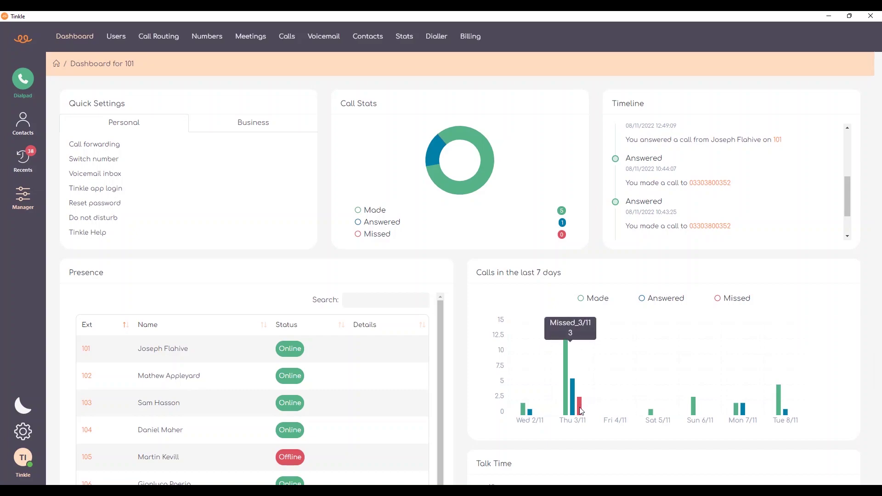
- View the missed calls for Thu 3/11 from the seven-day call chart, close the list, and examine the Talk Time chart
{"action": "left_click", "coordinate": [580, 410]}
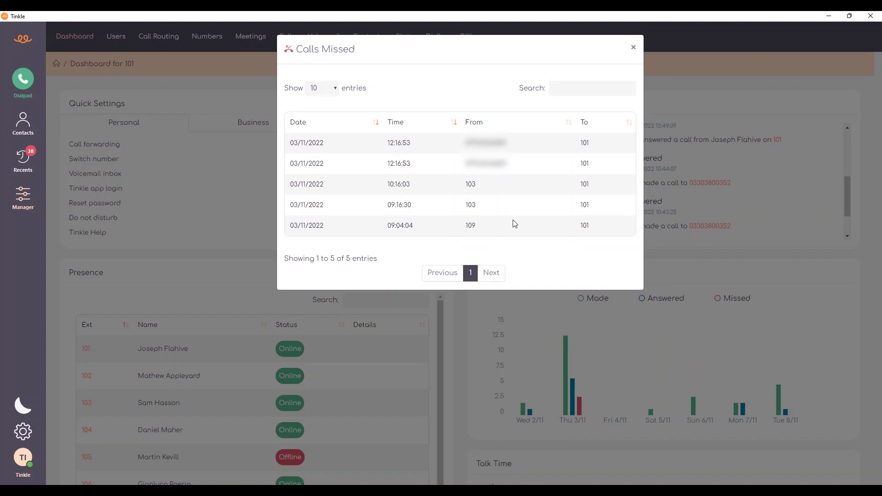
{"action": "left_click", "coordinate": [636, 49]}
{"action": "scroll", "coordinate": [546, 203], "scroll_direction": "down", "scroll_amount": 5}
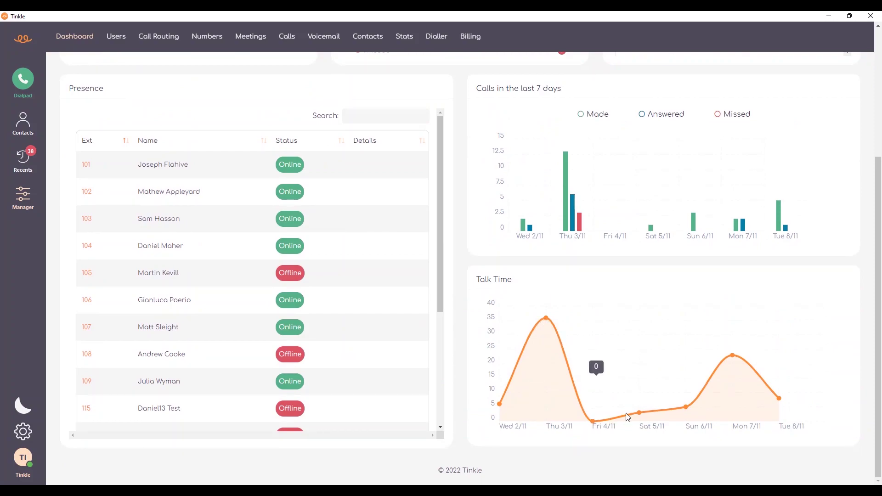
{"action": "scroll", "coordinate": [451, 303], "scroll_direction": "up", "scroll_amount": 5}
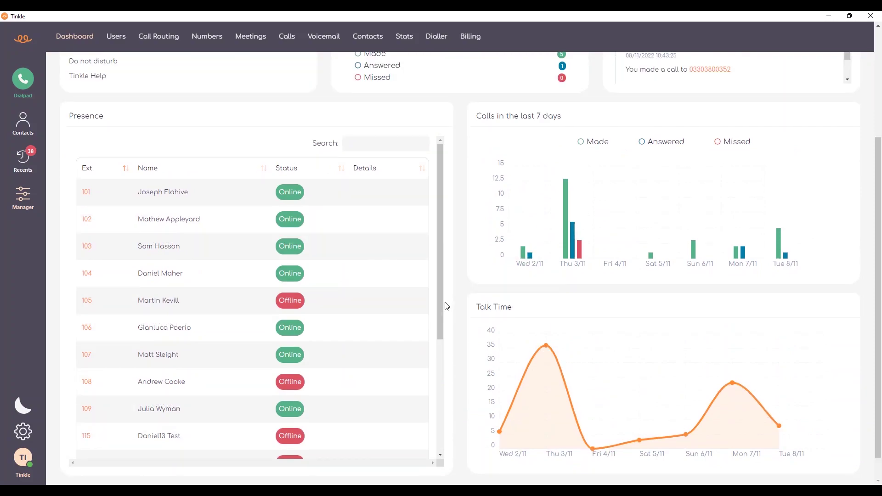